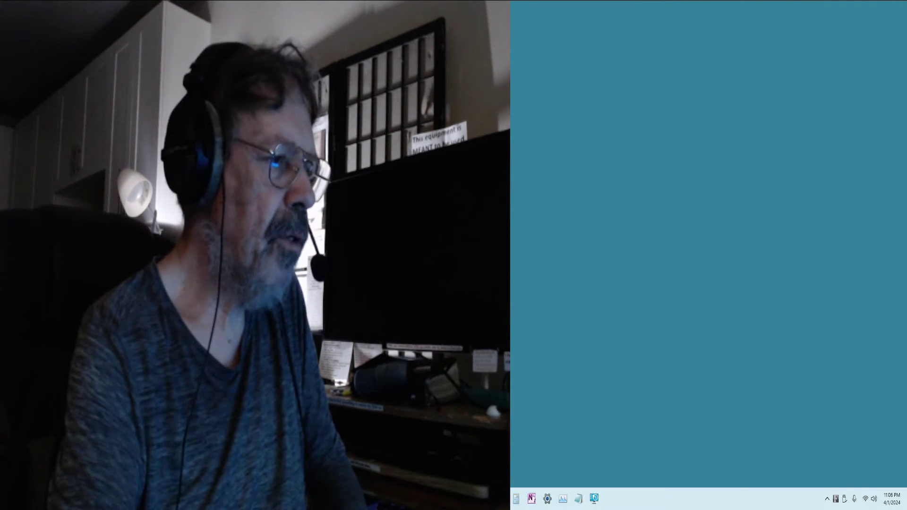
Type a string of test characters in WordPad, erase them, and close WordPad
type("hiohjfgpi")
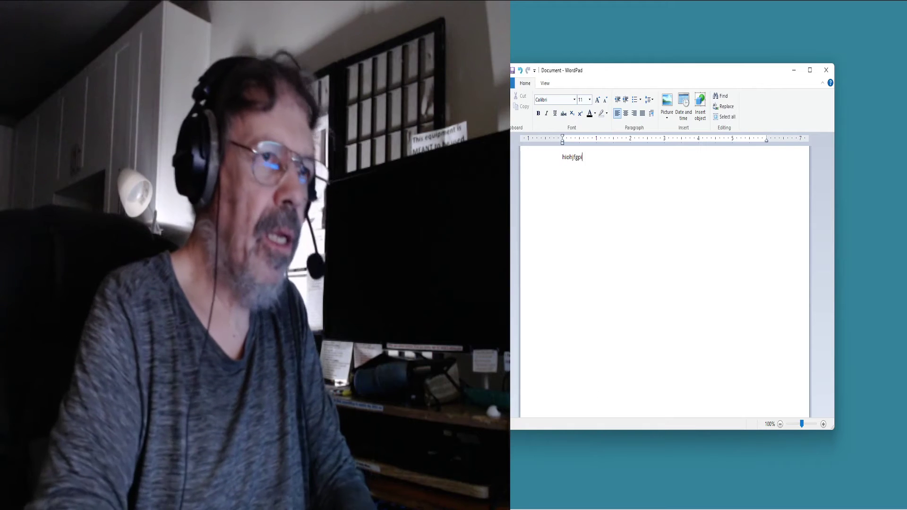
type("houdo[jikmbvcxsdfghjklpoiuytrewqa")
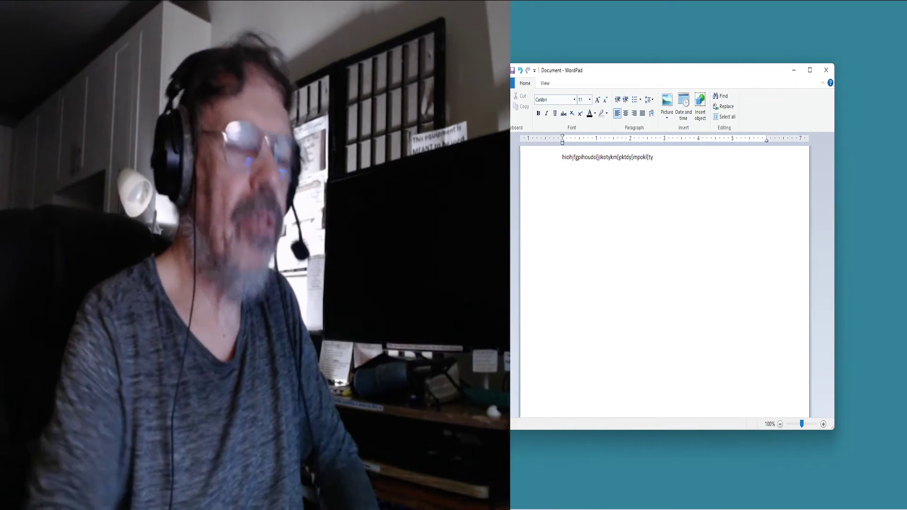
key("BackSpace")
key("BackSpace")
key("BackSpace")
key("BackSpace")
key("BackSpace")
key("BackSpace")
key("BackSpace")
key("BackSpace")
key("BackSpace")
key("BackSpace")
key("BackSpace")
key("BackSpace")
key("BackSpace")
key("BackSpace")
key("BackSpace")
key("BackSpace")
key("BackSpace")
key("BackSpace")
key("BackSpace")
key("BackSpace")
key("BackSpace")
key("BackSpace")
key("BackSpace")
key("BackSpace")
key("BackSpace")
key("BackSpace")
key("BackSpace")
key("BackSpace")
key("BackSpace")
key("BackSpace")
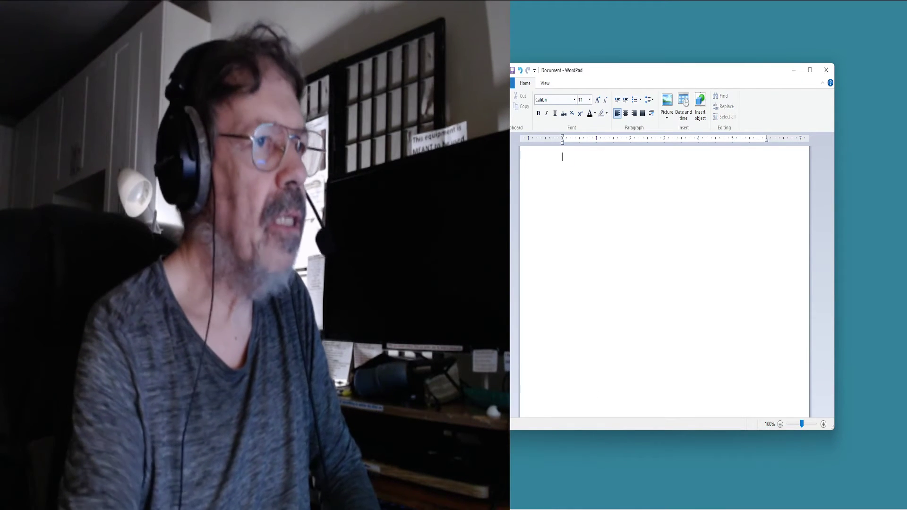
left_click(827, 70)
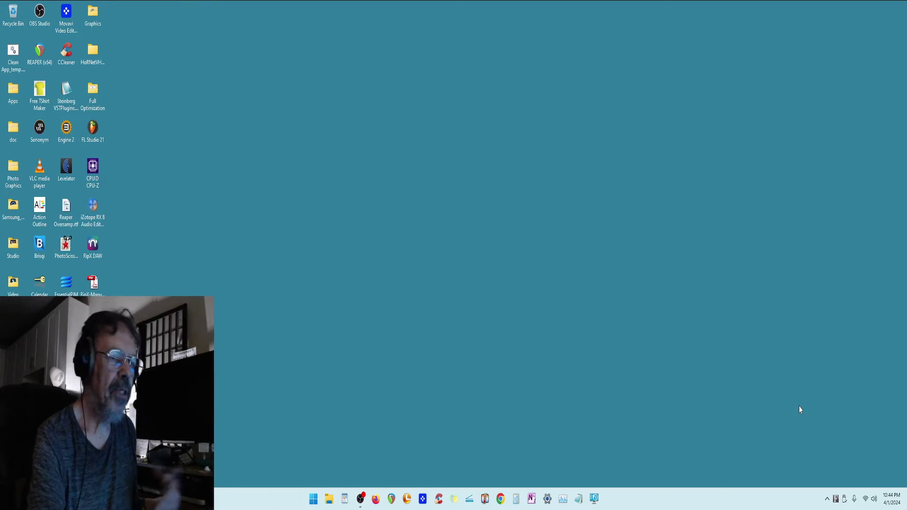
left_click(827, 500)
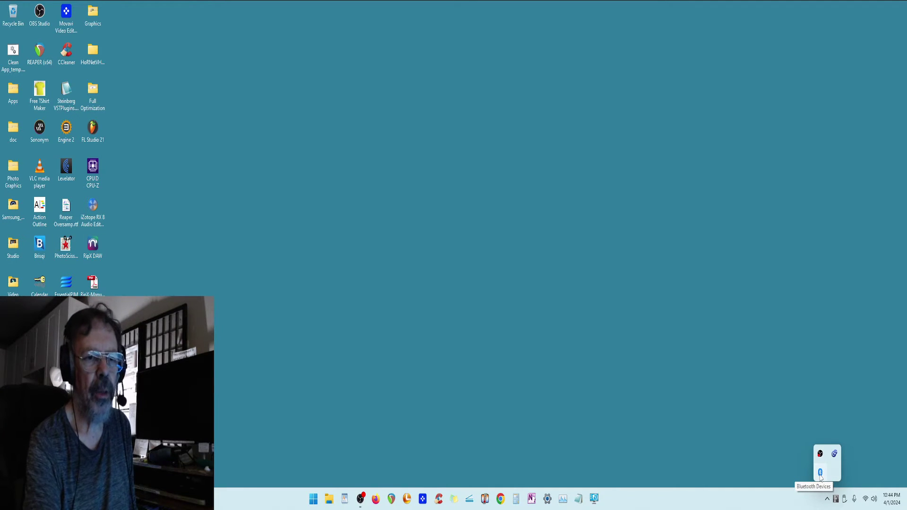
right_click(821, 475)
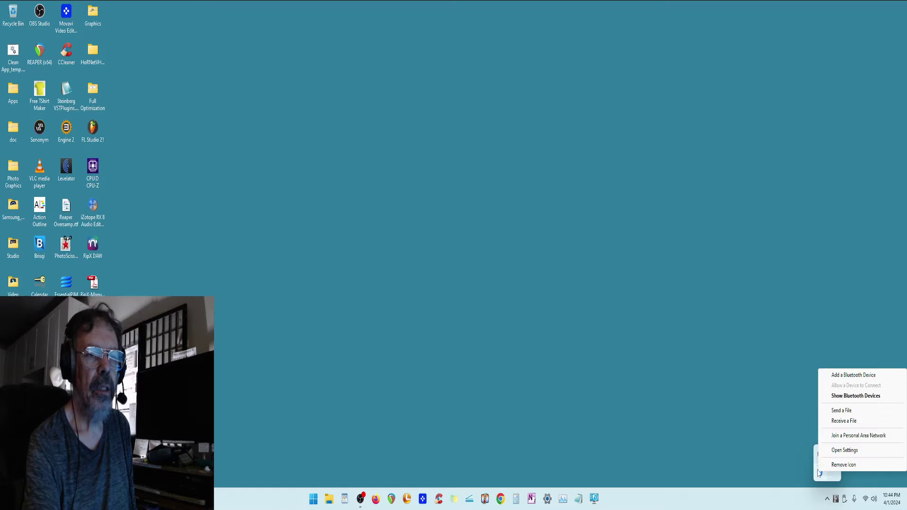
left_click(854, 397)
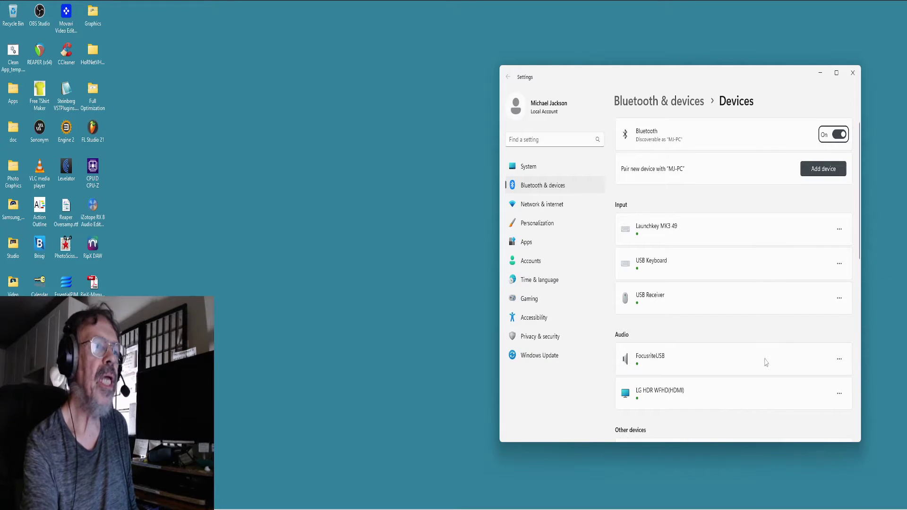
scroll(770, 348, "down", 3)
scroll(770, 348, "up", 3)
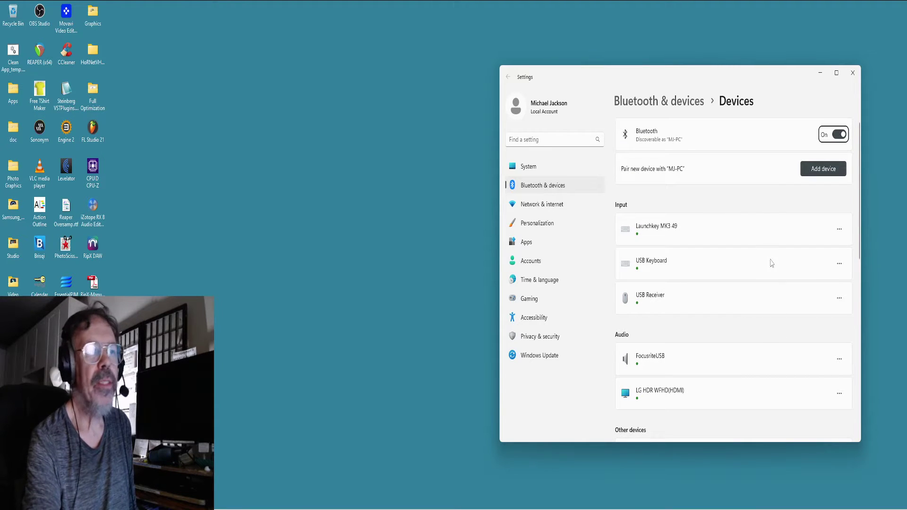
scroll(770, 262, "down", 3)
scroll(771, 262, "up", 3)
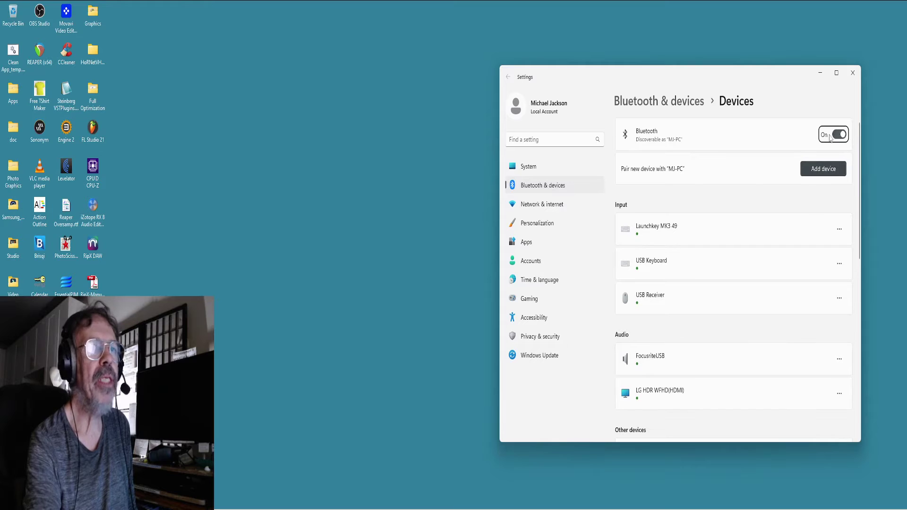
mouse_move(832, 468)
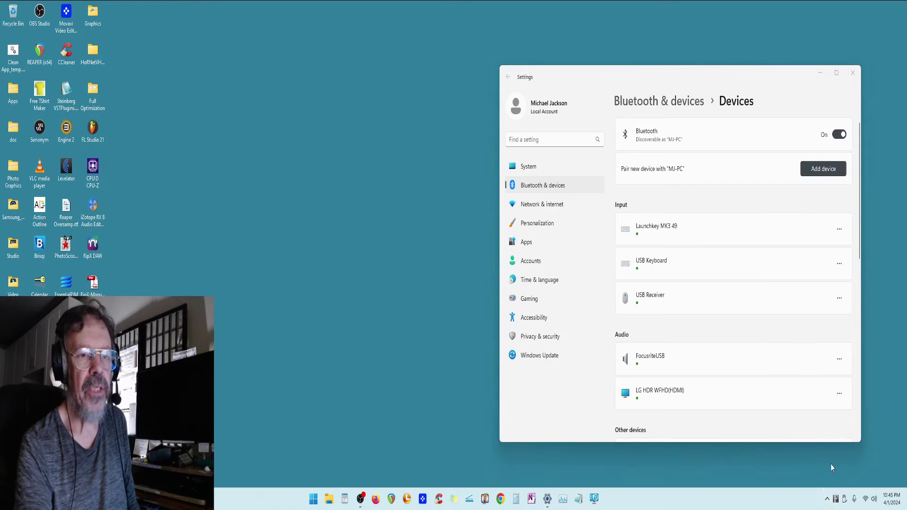
left_click(852, 72)
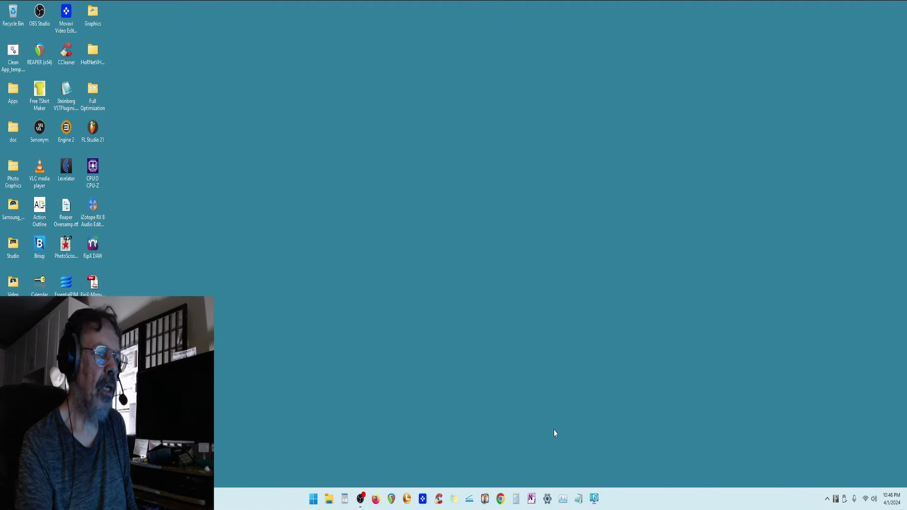
left_click(547, 498)
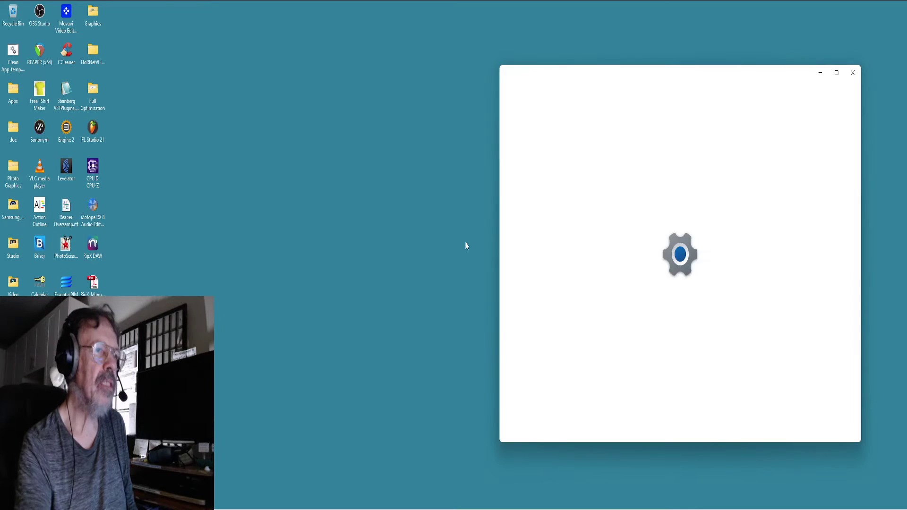
left_click(550, 189)
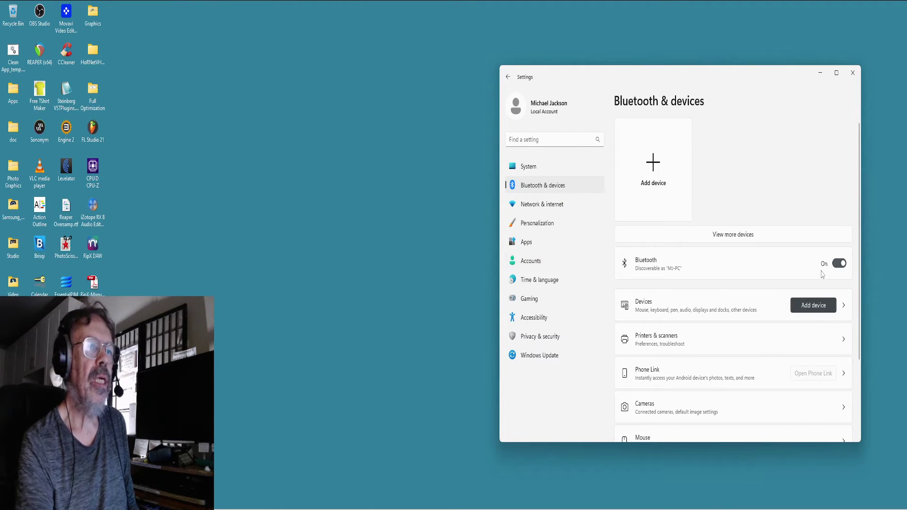
left_click(656, 181)
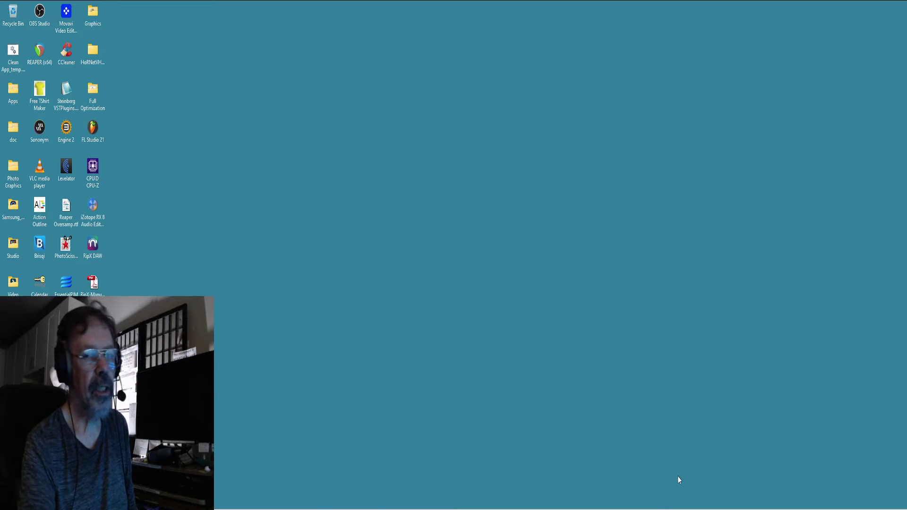
Launch Services as administrator from a 'services' search and select Bluetooth Support Service
mouse_move(618, 509)
left_click(313, 499)
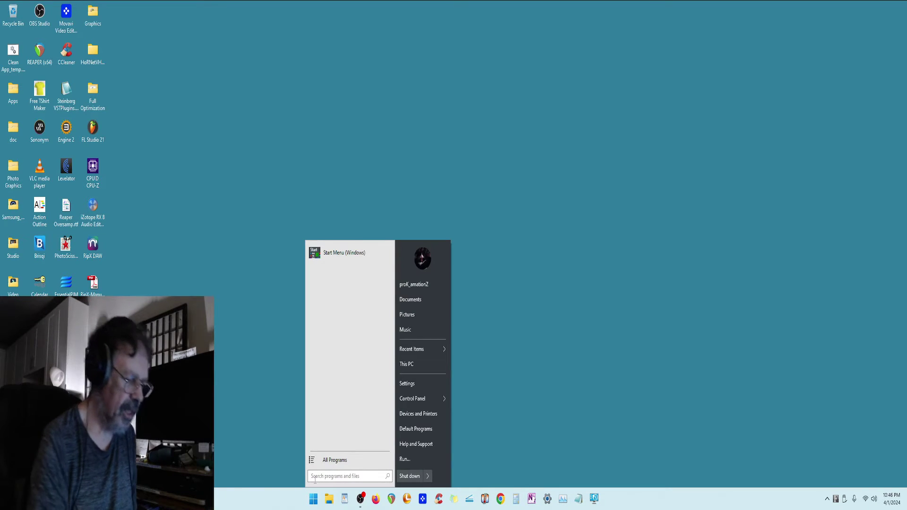
type("serv")
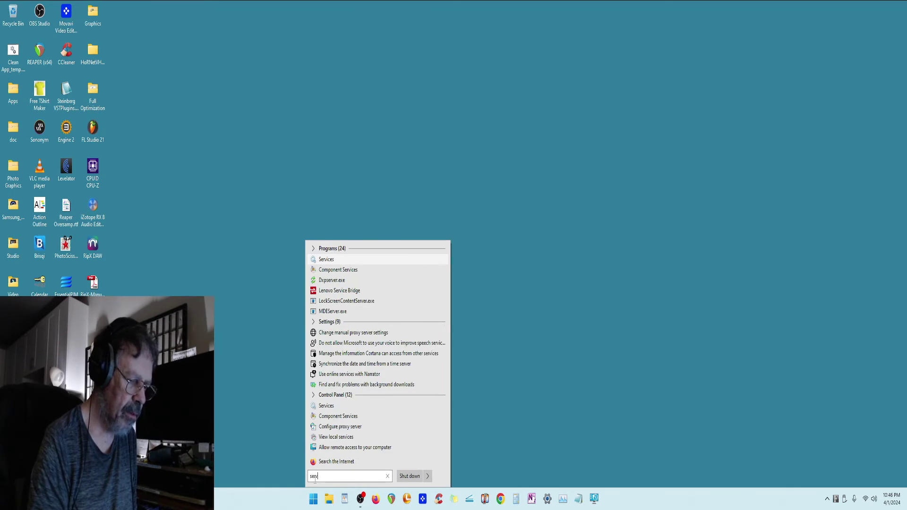
type("ices")
right_click(334, 260)
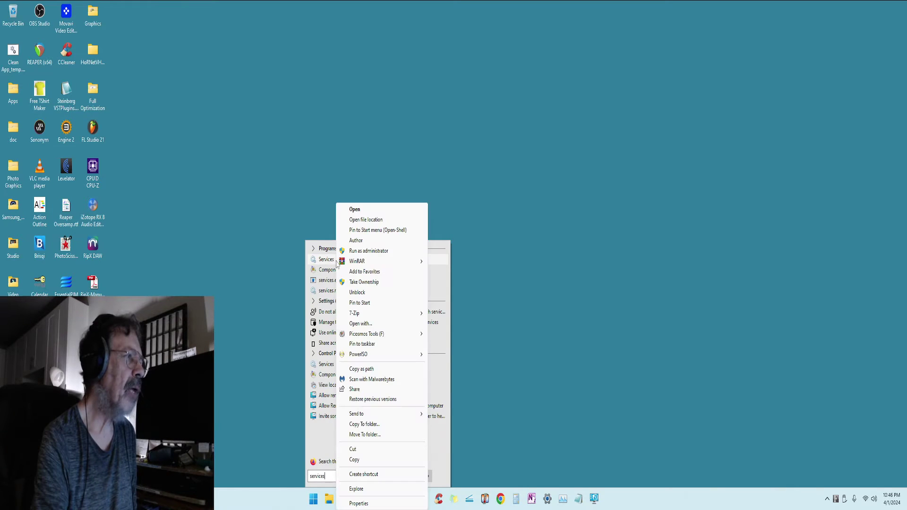
left_click(373, 252)
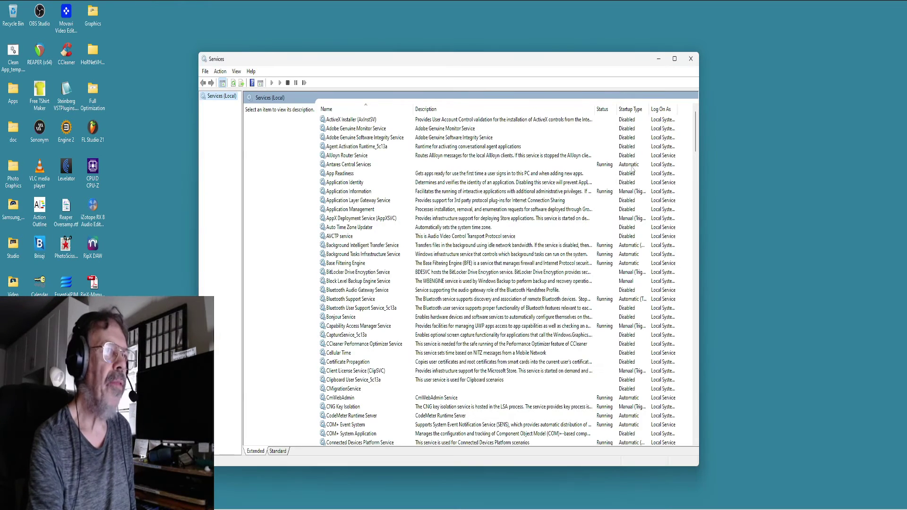
scroll(555, 204, "down", 1)
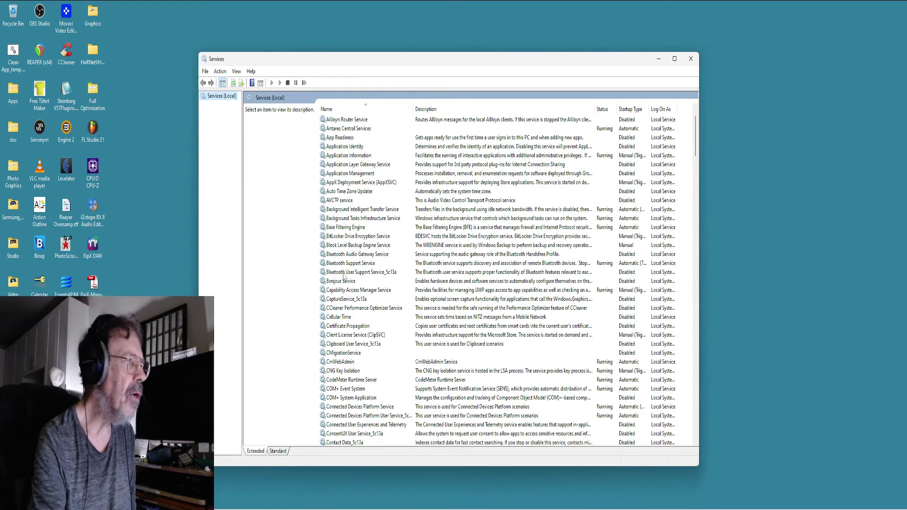
left_click(366, 265)
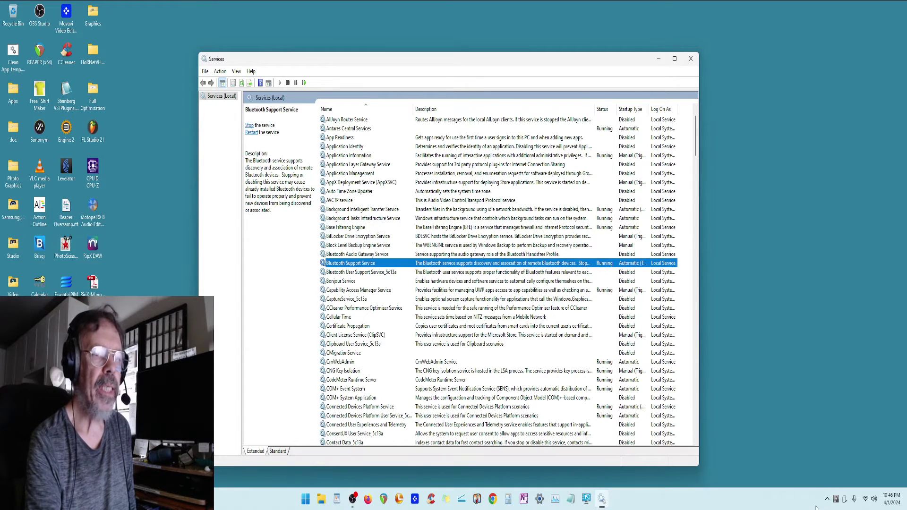
From the tray Bluetooth icon, start adding a new Bluetooth device in Bluetooth & devices settings
left_click(828, 499)
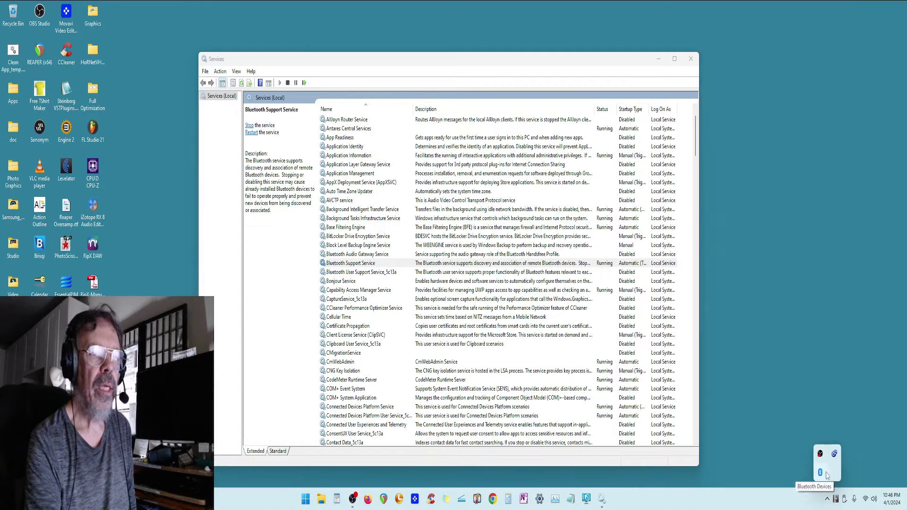
right_click(823, 474)
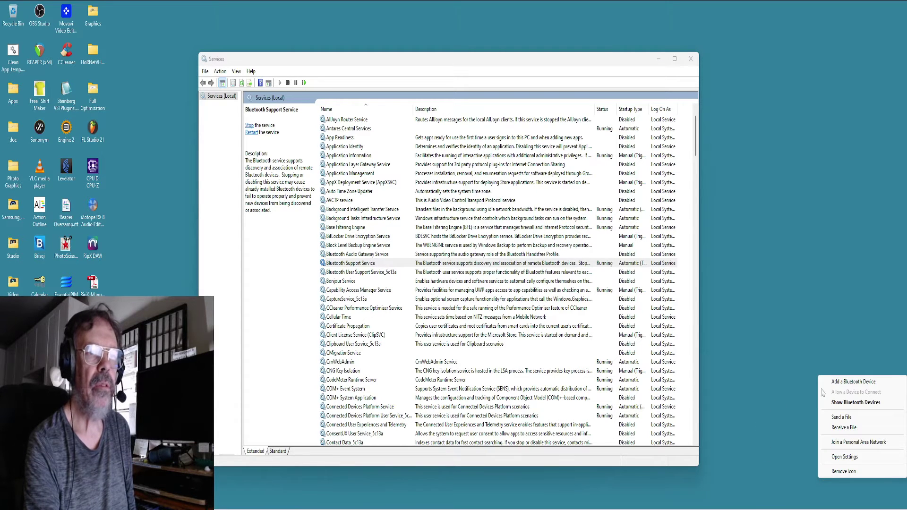
left_click(844, 383)
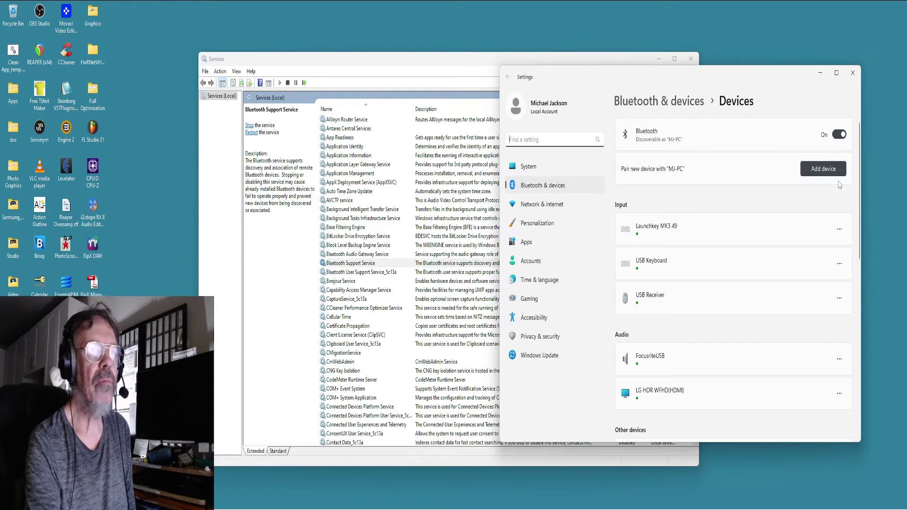
left_click(834, 168)
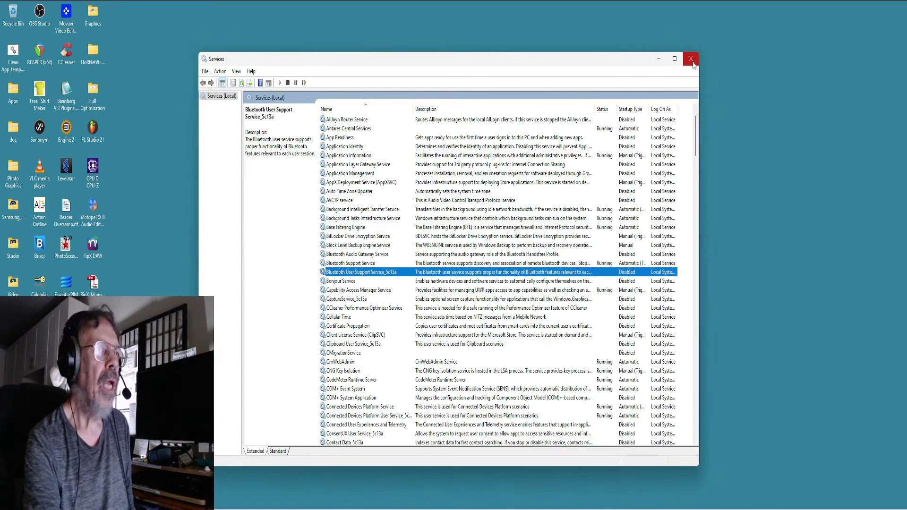
Close Services and launch Device Manager as administrator from a 'device' search
left_click(691, 59)
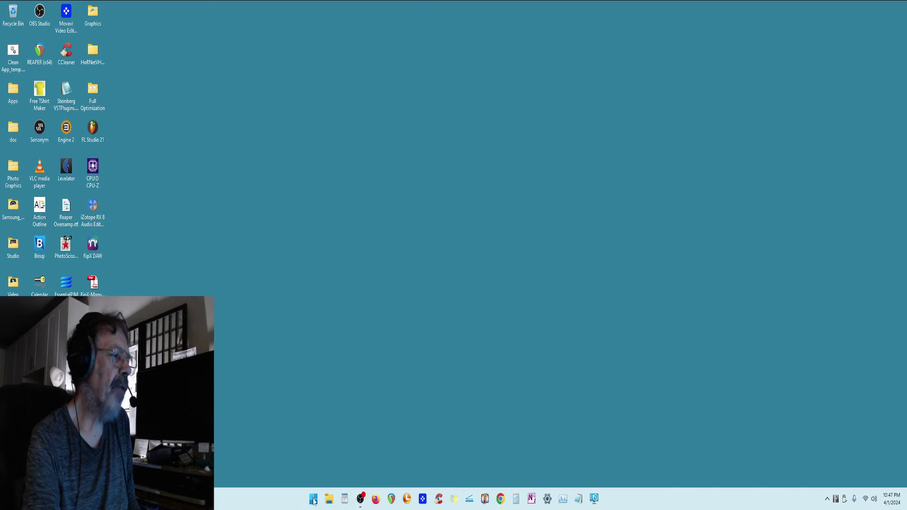
left_click(313, 500)
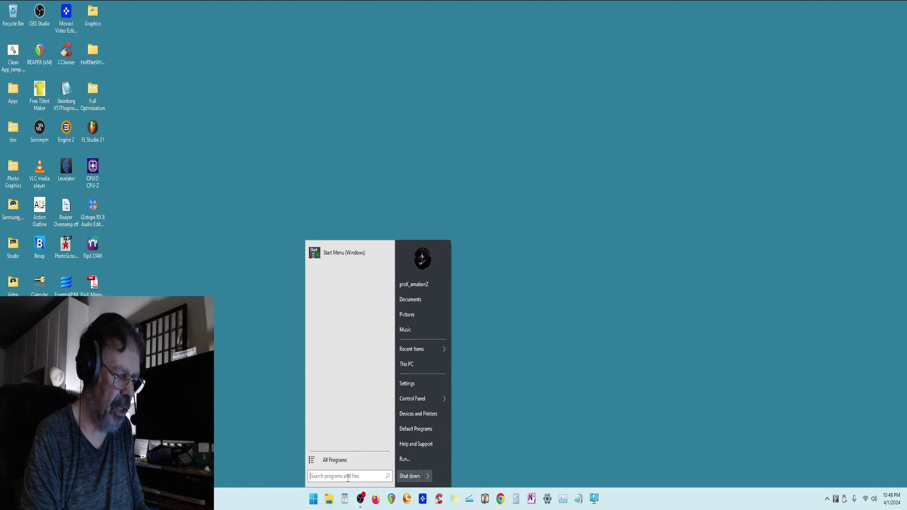
type("device")
right_click(358, 409)
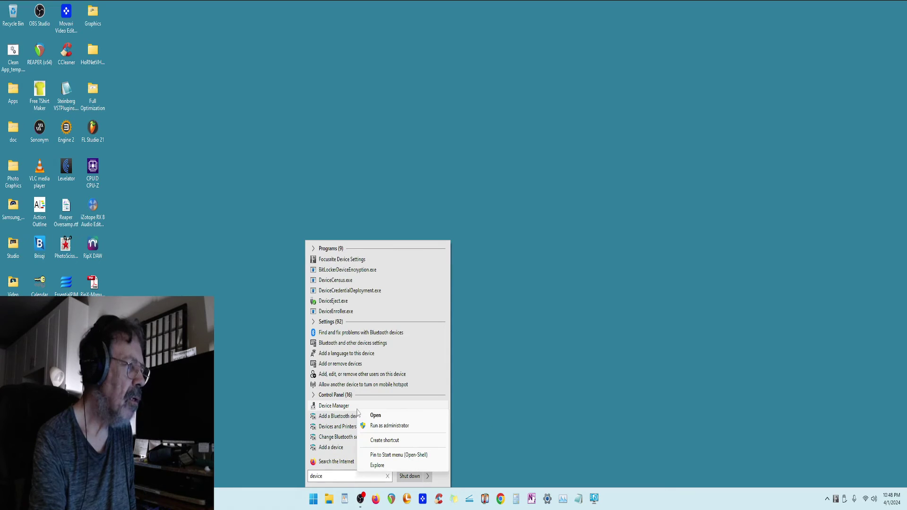
left_click(374, 426)
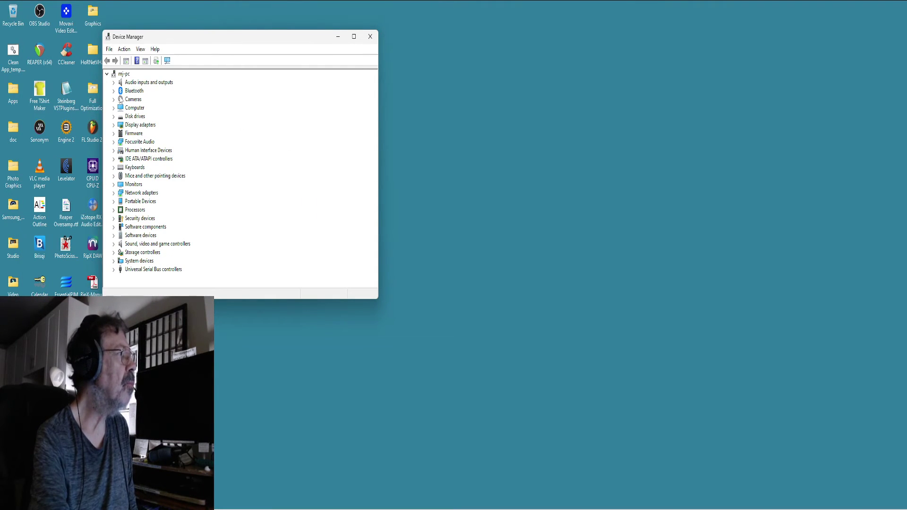
Expand Bluetooth and inspect the MX Keys Mini entry and RFCOMM Protocol TDI properties
left_click(113, 91)
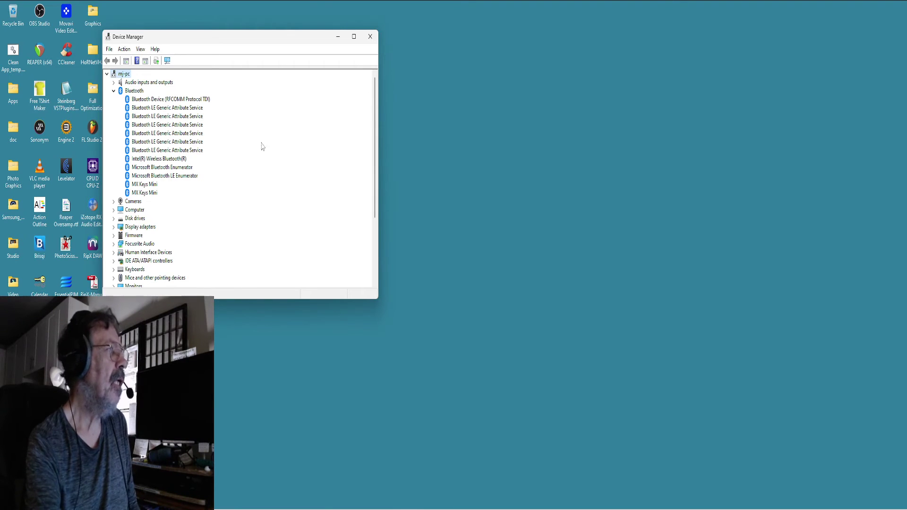
right_click(155, 195)
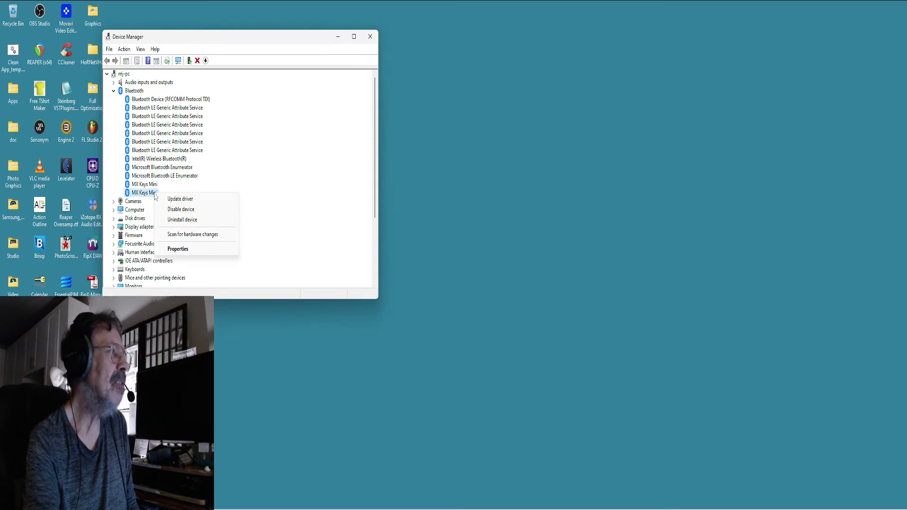
left_click(294, 168)
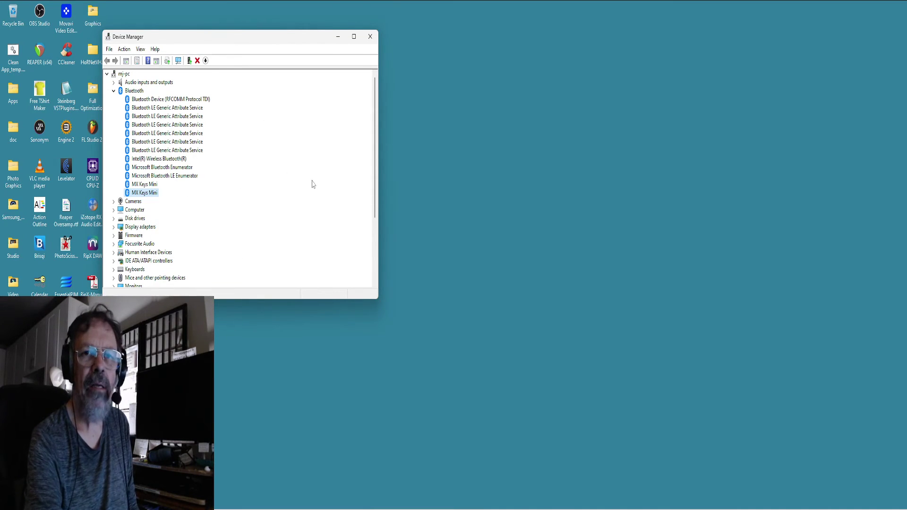
right_click(188, 99)
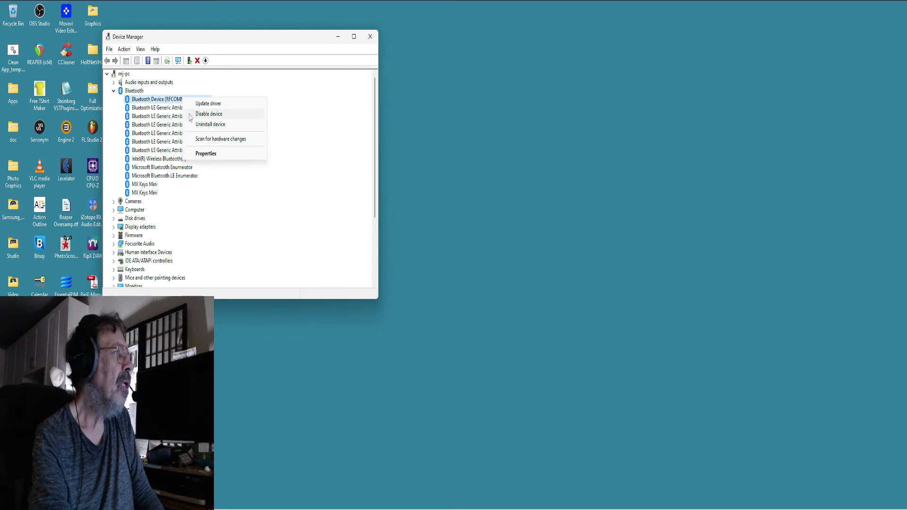
left_click(220, 152)
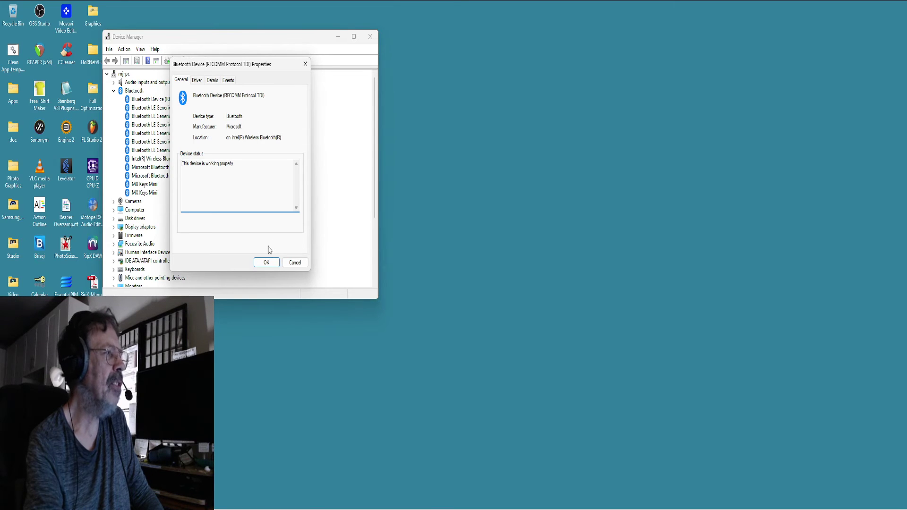
left_click(267, 263)
Check an LE Generic Attribute Service, then open Intel(R) Wireless Bluetooth(R) power settings
right_click(199, 108)
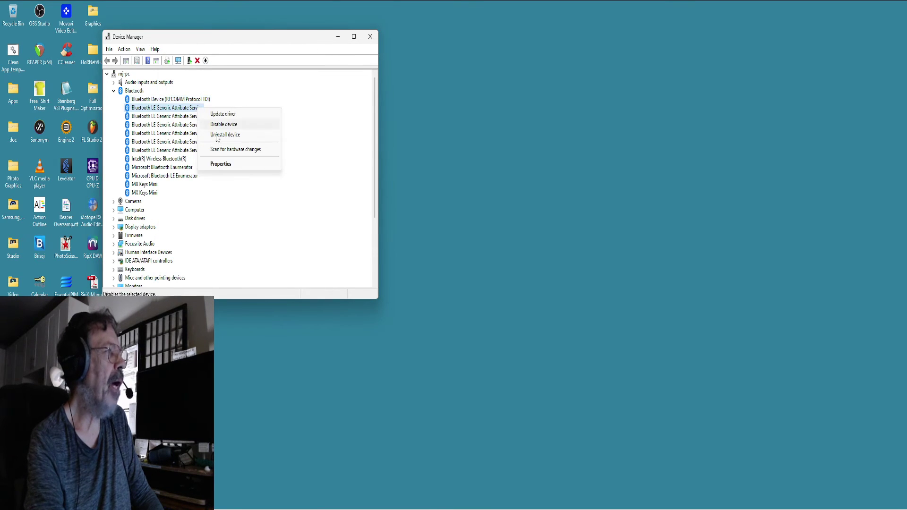
left_click(223, 164)
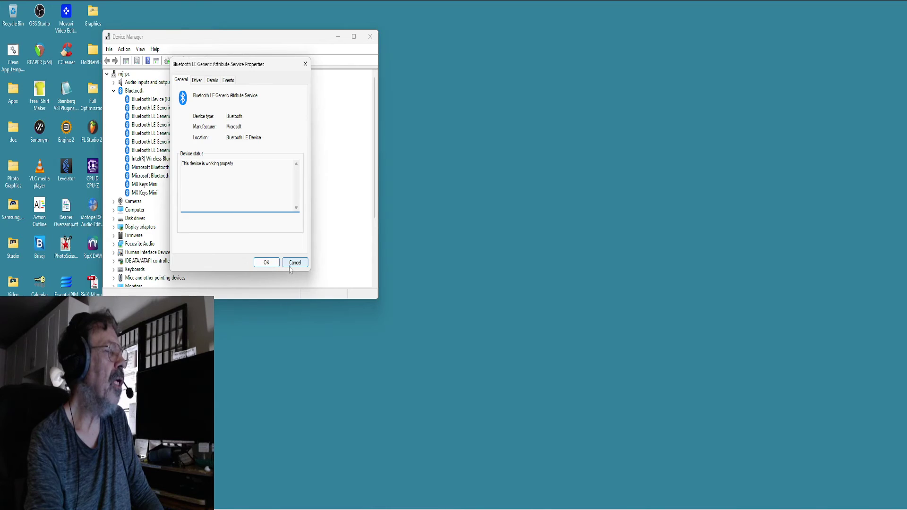
left_click(293, 263)
right_click(158, 161)
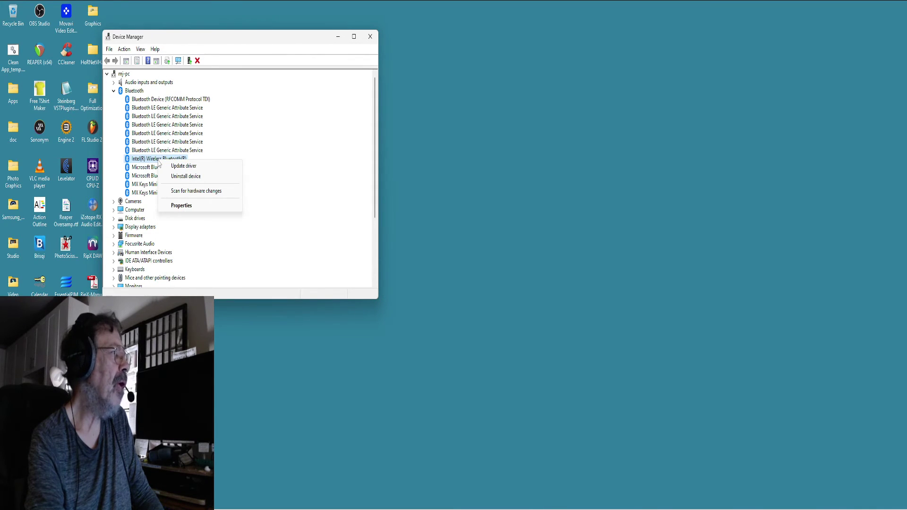
left_click(187, 206)
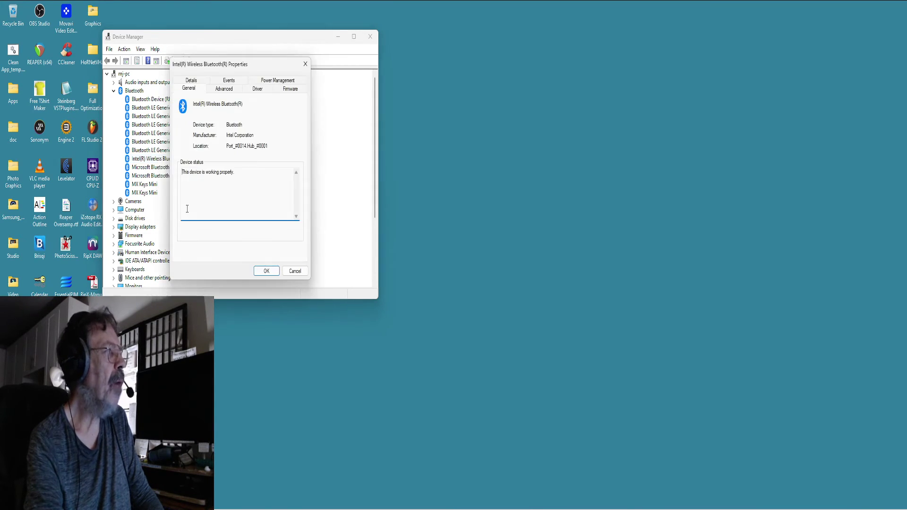
left_click(278, 83)
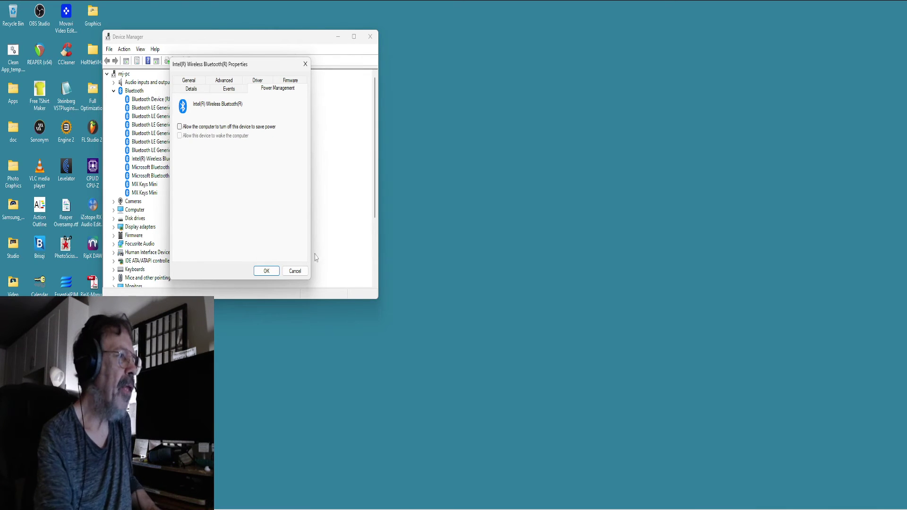
Confirm 'Allow the computer to turn off this device' is unticked and cancel the adapter properties
left_click(295, 271)
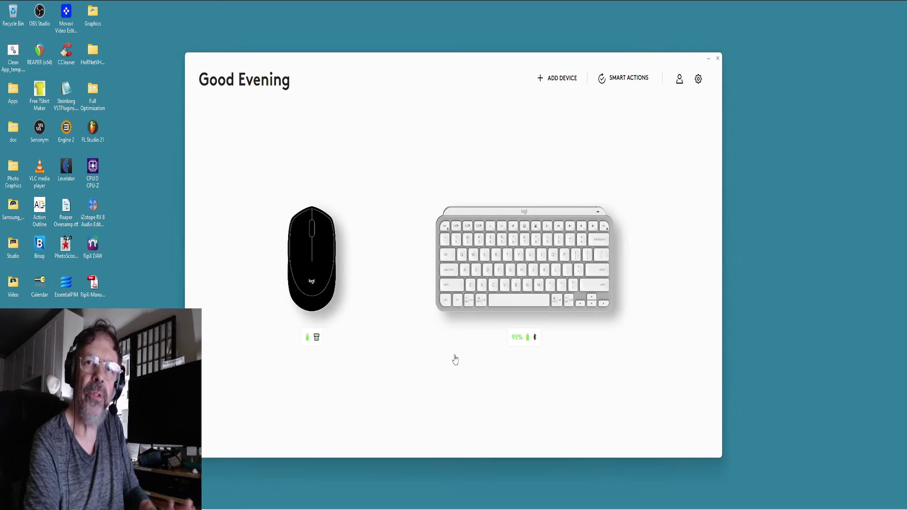
Open the MX Keys Mini page, check its Easy-Switch paired computers, then view its settings
left_click(512, 364)
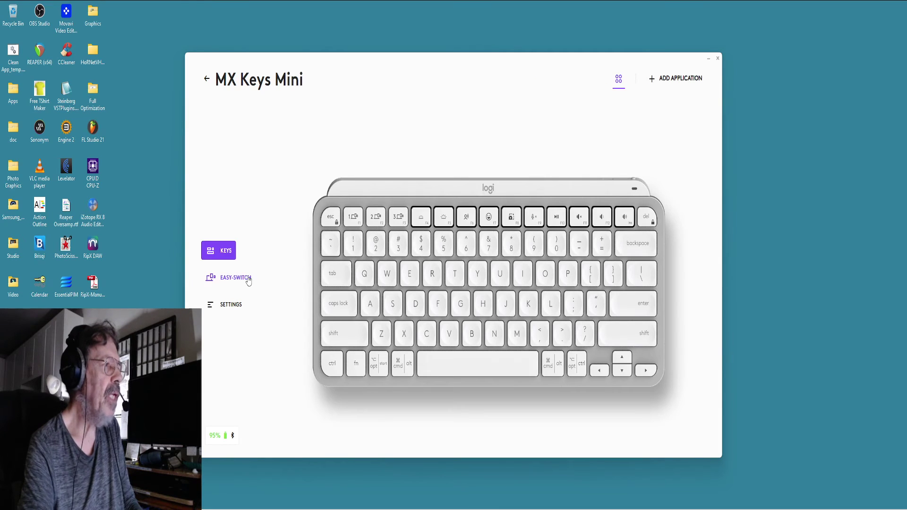
left_click(249, 279)
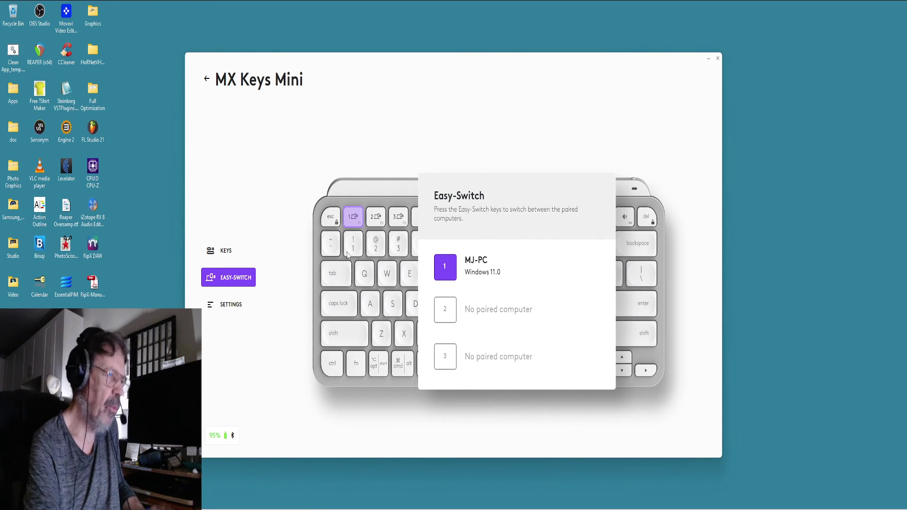
left_click(230, 306)
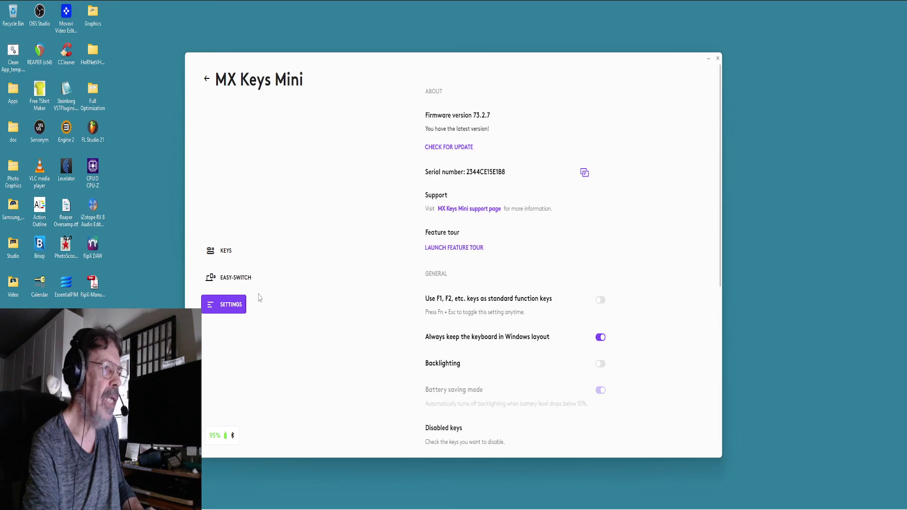
Scroll through the MX Keys Mini settings and close Logi Options+
scroll(482, 161, "down", 5)
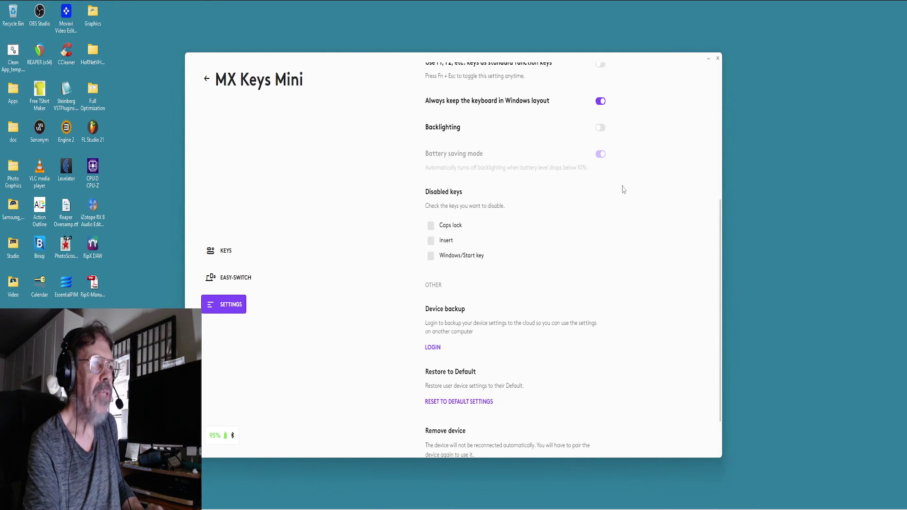
scroll(478, 260, "up", 3)
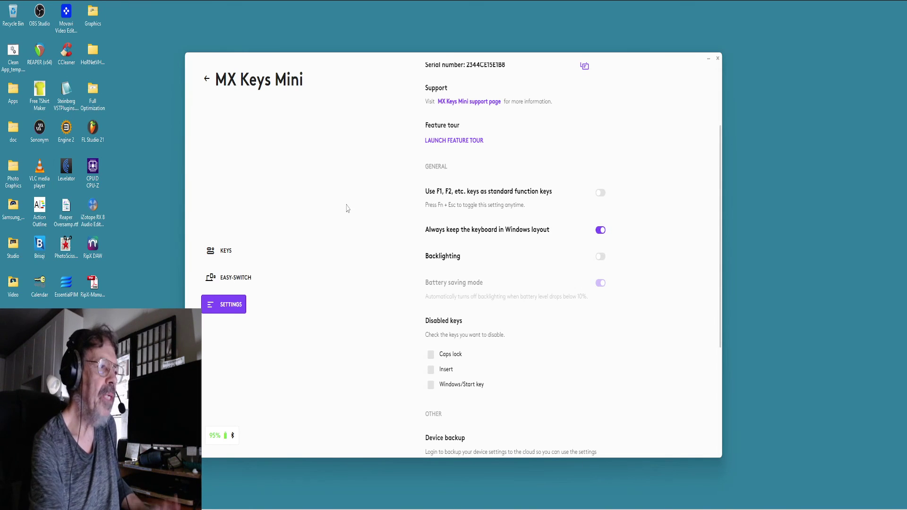
left_click(712, 58)
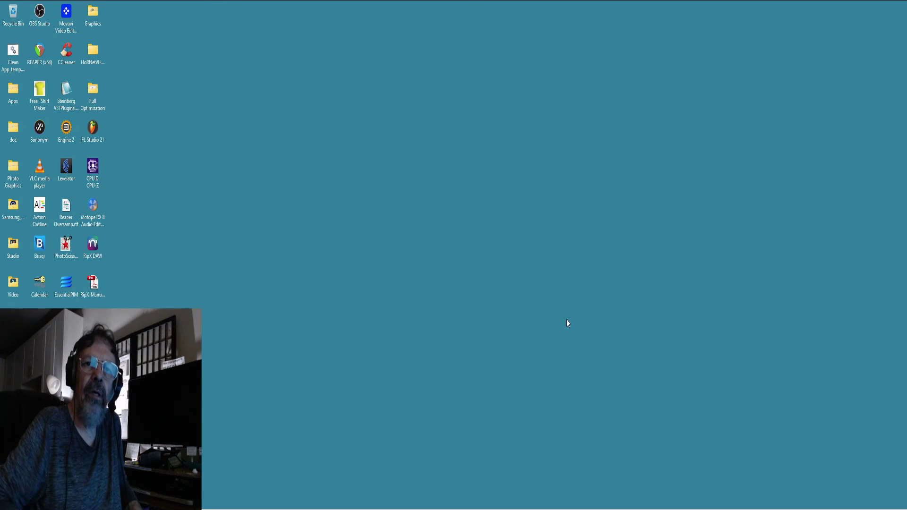